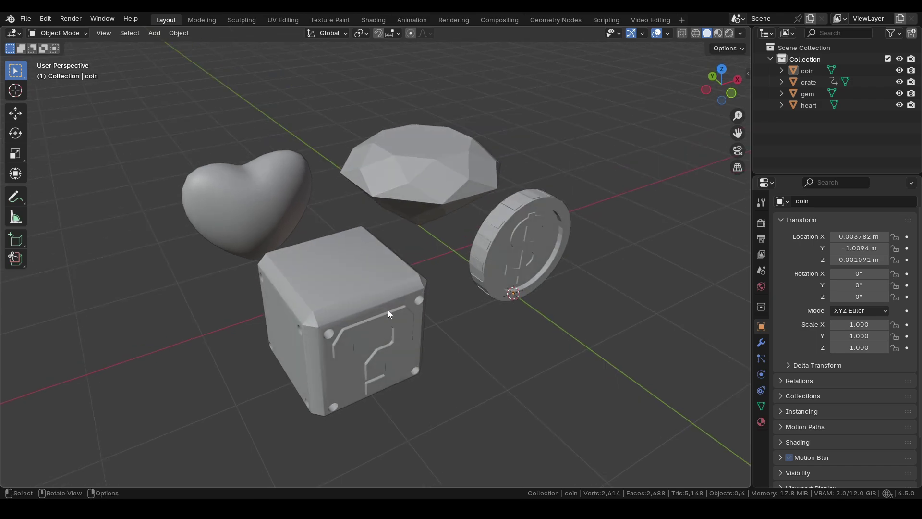
Inspect the material slots of the coin, crate, gem and heart, enlarging the properties area
left_click(528, 237)
left_click(762, 422)
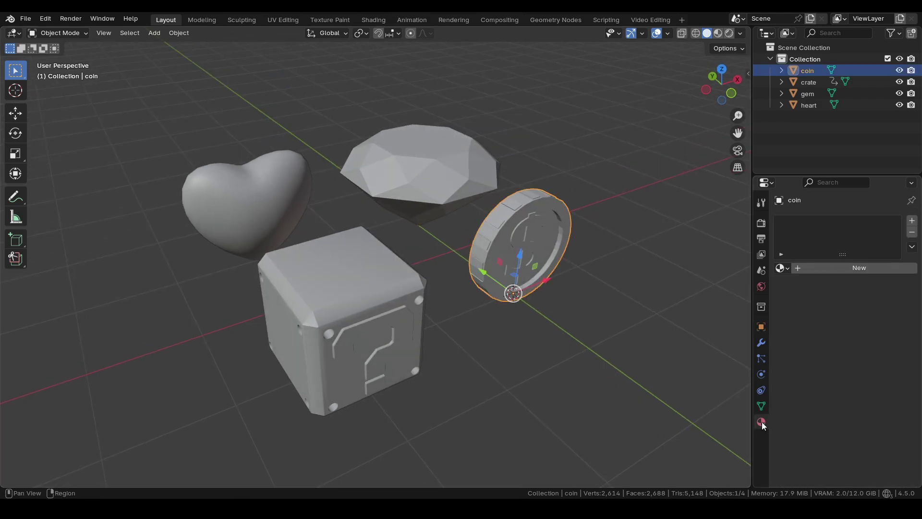
left_click_drag(834, 175, 831, 127)
left_click_drag(842, 209, 845, 222)
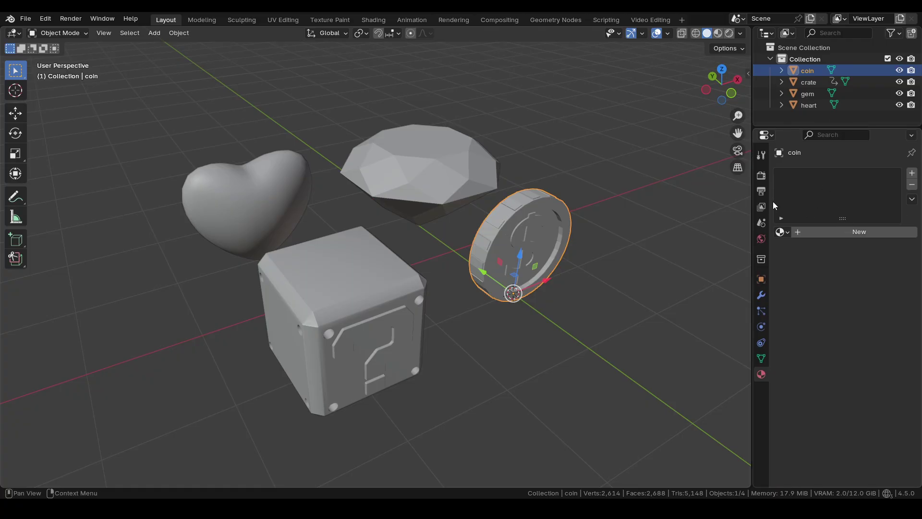
left_click(397, 293)
left_click(433, 185)
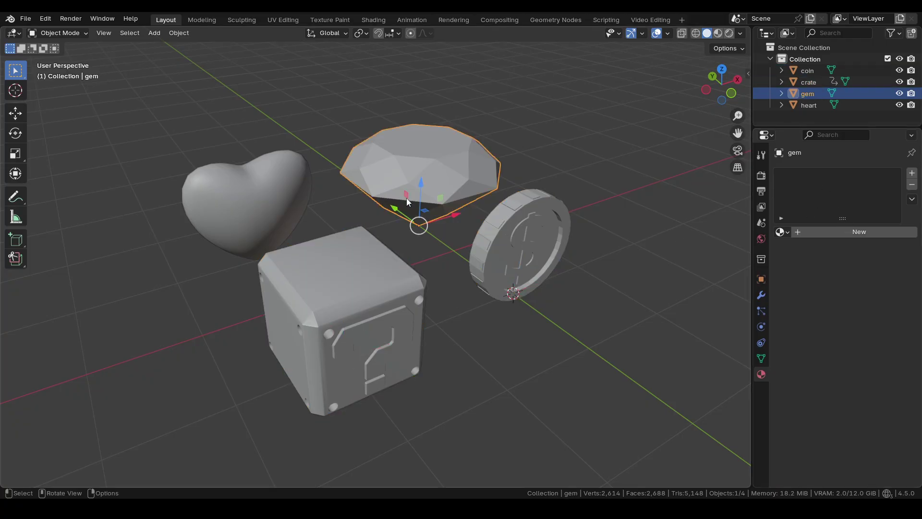
left_click(270, 197)
Preview the scene in Rendered shading and return to Solid shading
key("z")
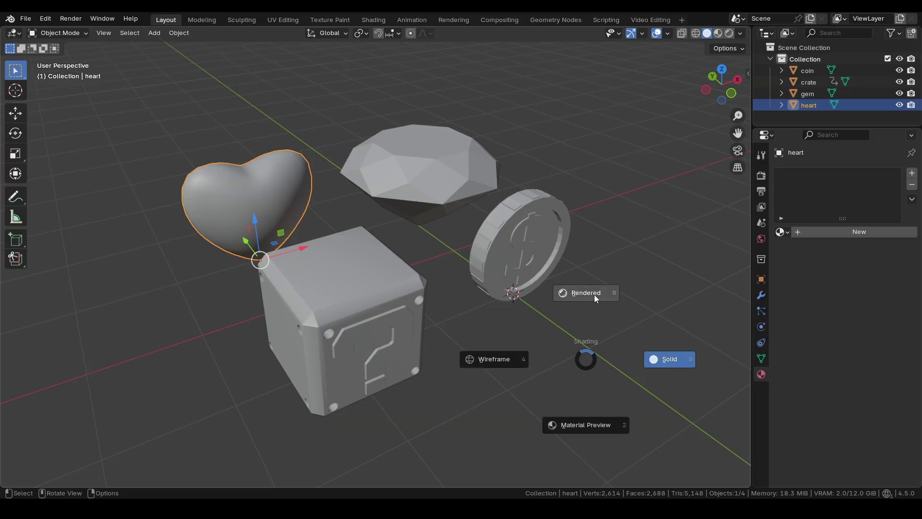
left_click(595, 294)
key("z")
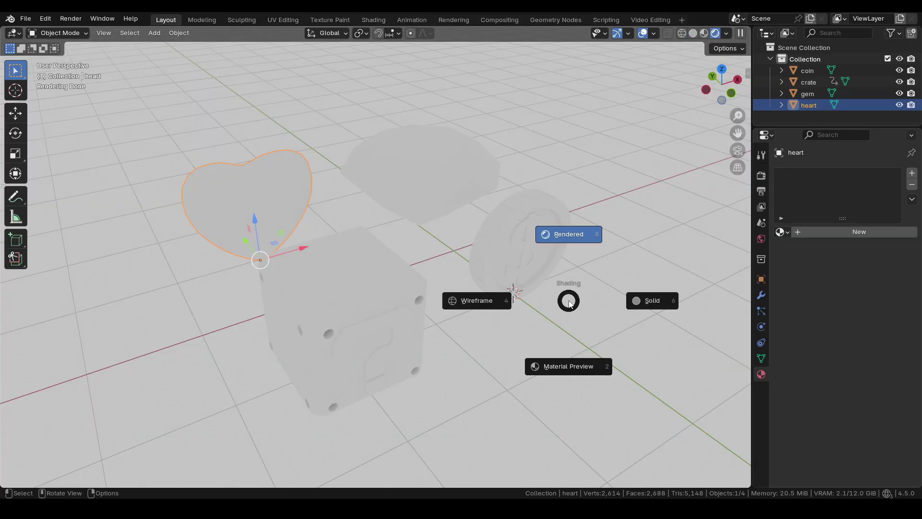
left_click(665, 301)
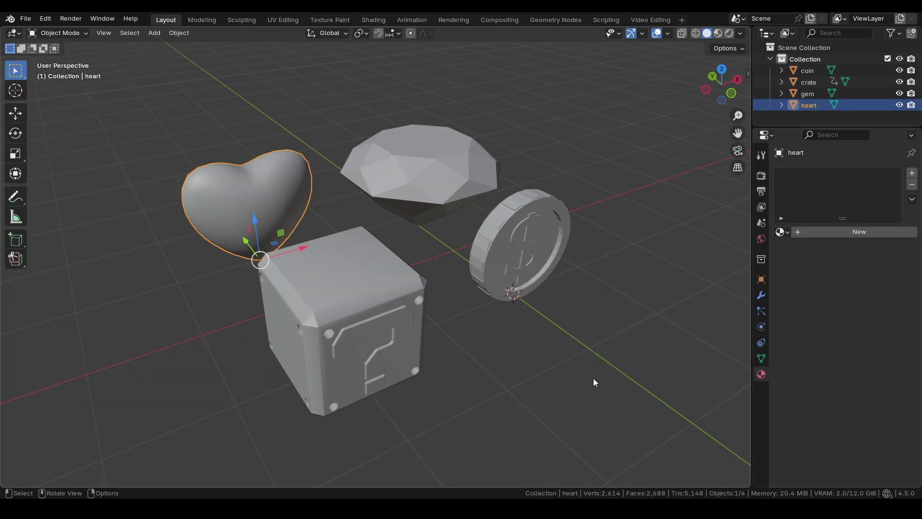
Set the Solid viewport's object color to Attribute and view the four models with their vertex colors
left_click(558, 260)
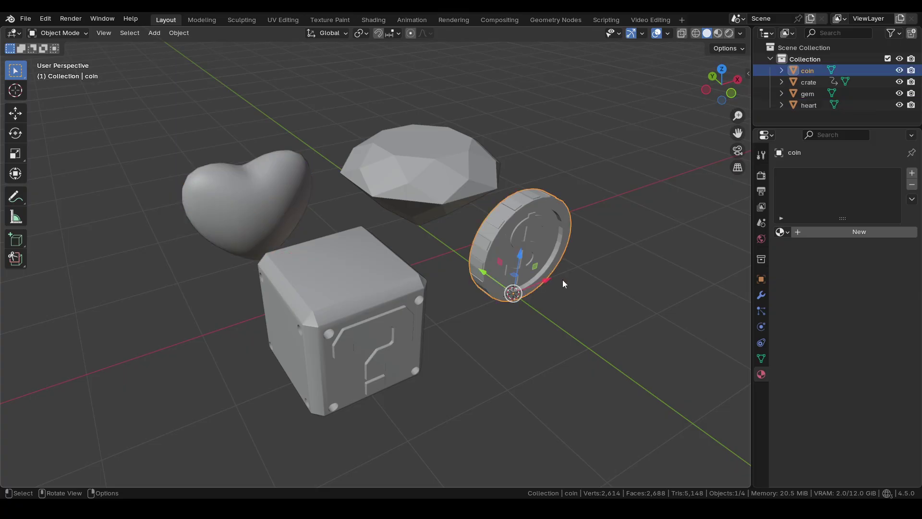
left_click(741, 33)
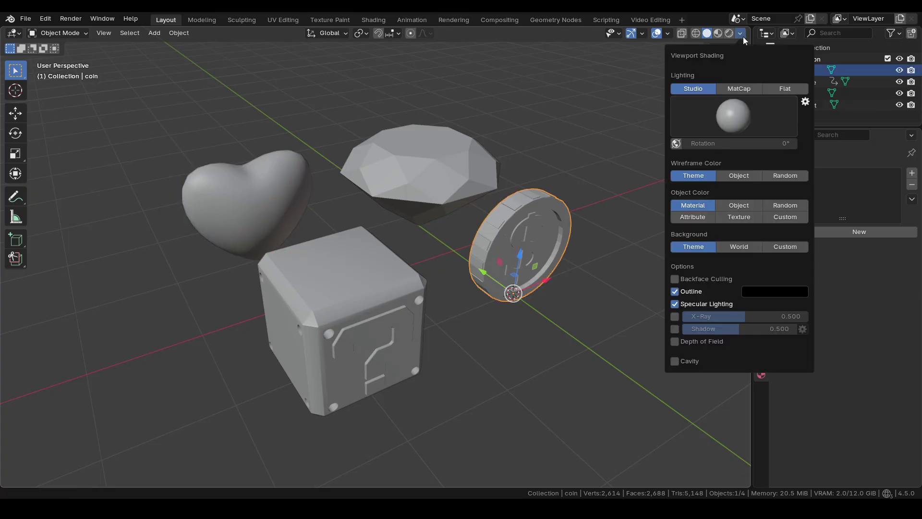
left_click(697, 217)
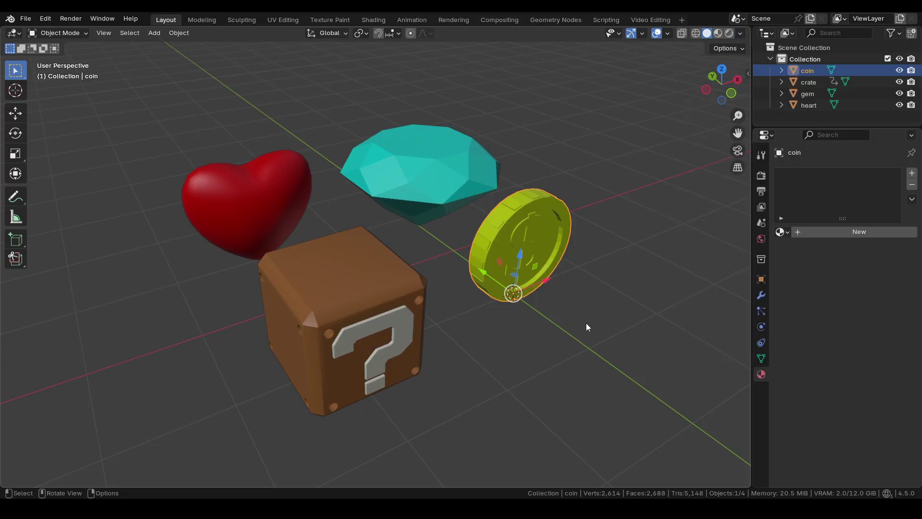
left_click(581, 319)
scroll(584, 313, "up", 1)
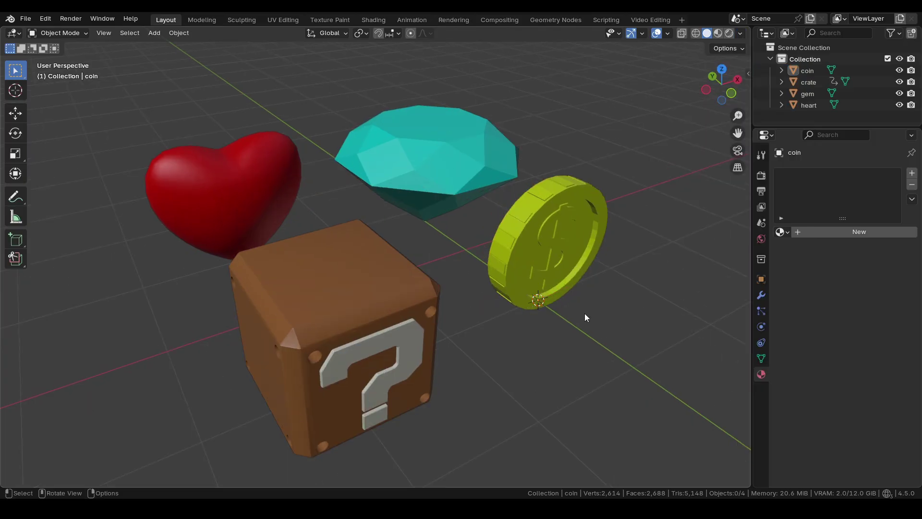
scroll(584, 313, "down", 2)
mouse_move(584, 313)
middle_mouse_down()
mouse_move(535, 296)
mouse_move(591, 313)
middle_mouse_up()
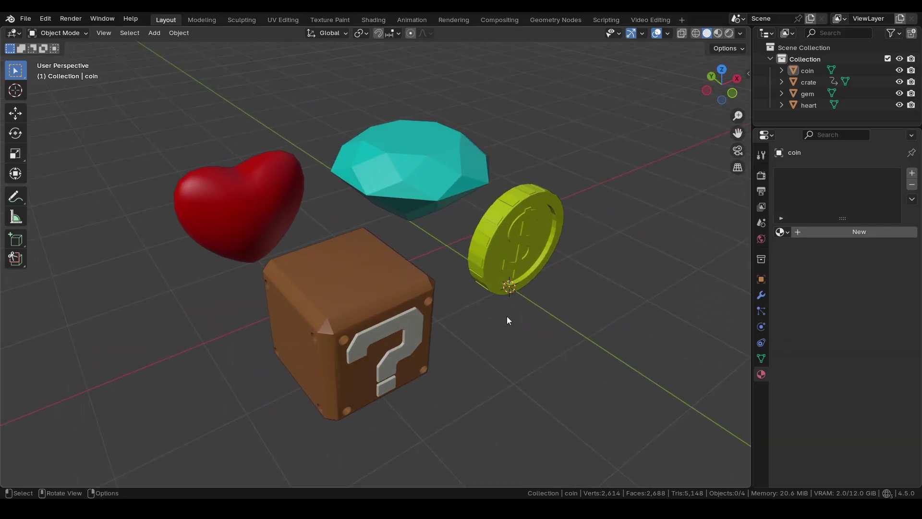
Inspect the coin mesh's color attribute, checking its mode, domain and data type in the conversion options without converting it
left_click(504, 288)
left_click(762, 359)
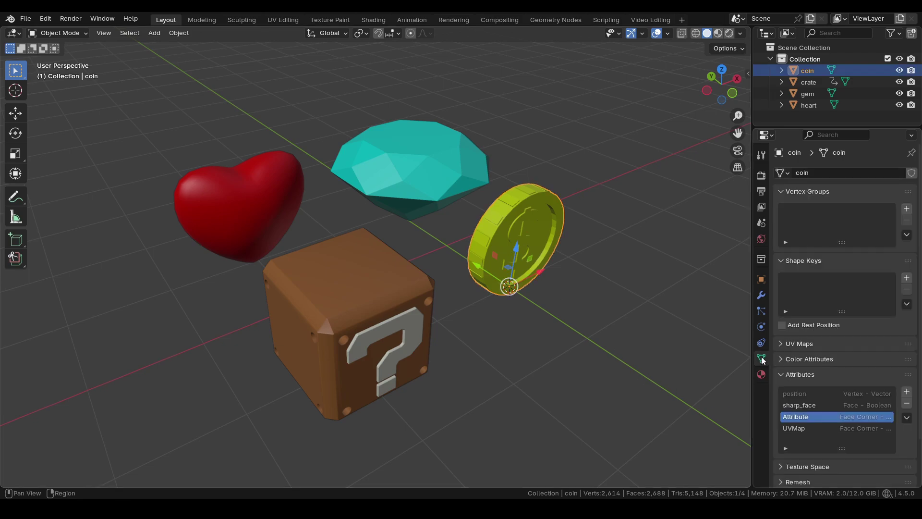
left_click(808, 264)
left_click(780, 192)
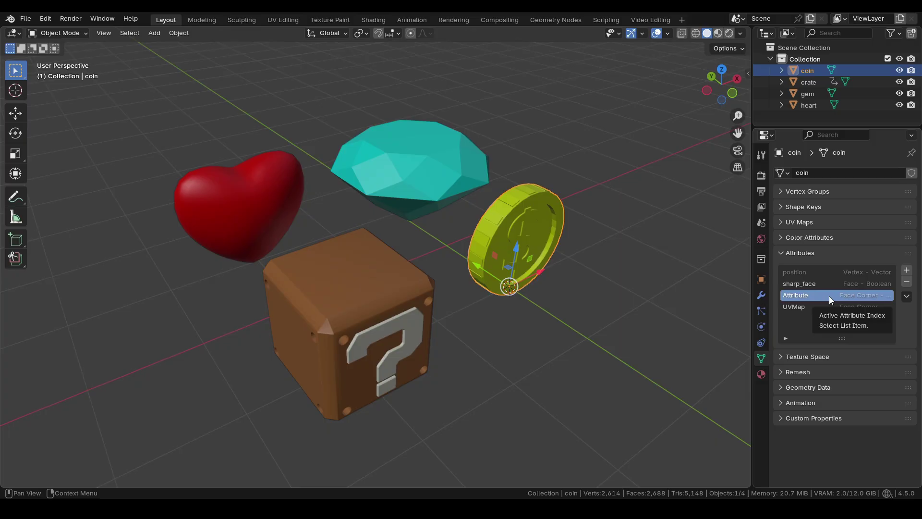
left_click(907, 296)
left_click(880, 308)
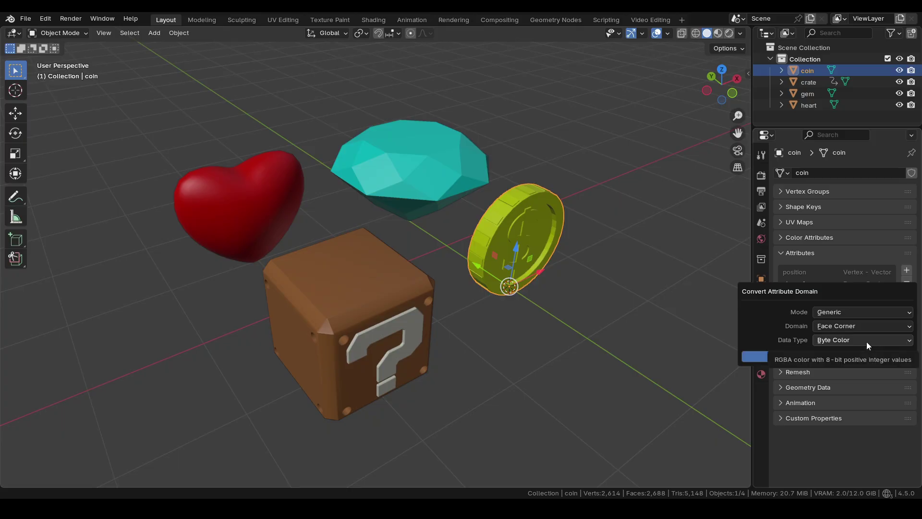
left_click(865, 357)
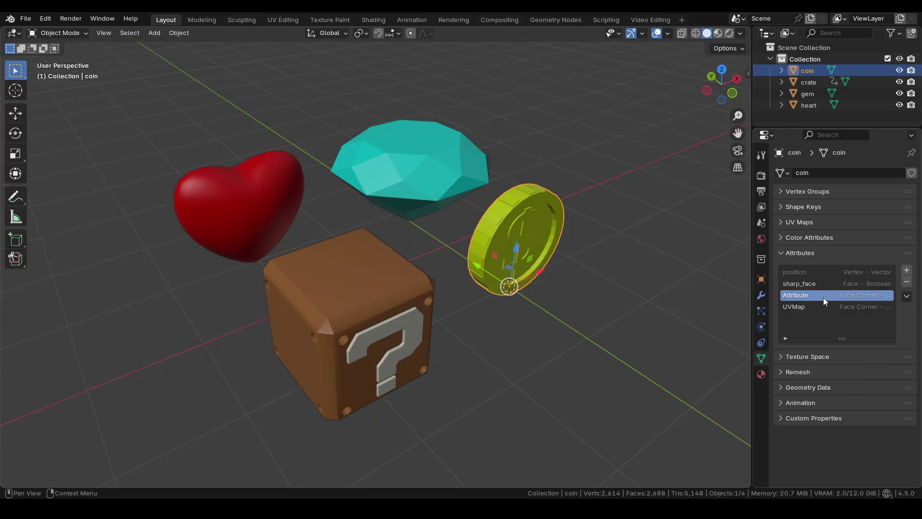
Remove the coin's color attribute and undo the removal
left_click(907, 282)
key("ctrl+z")
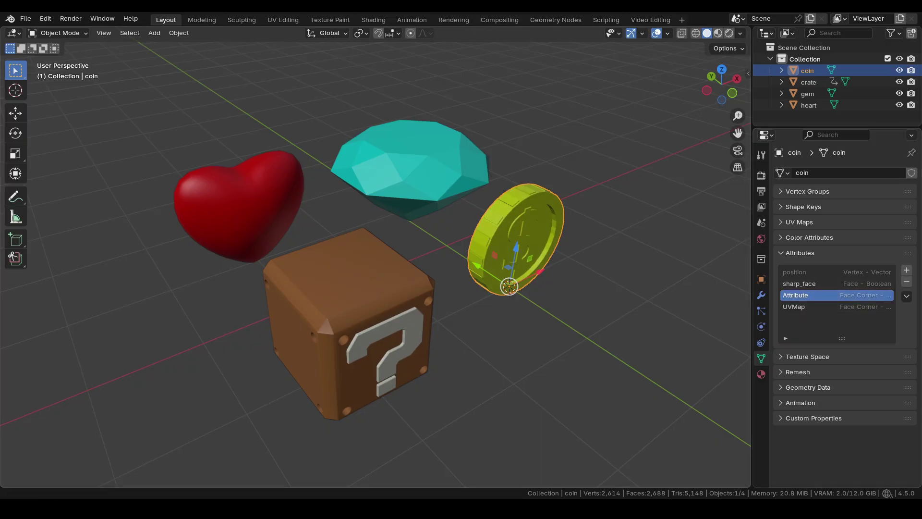
Export the scene as LP.fbx into the Unity-SandBox folder with Path Mode Auto and Batch Mode Off
left_click(25, 18)
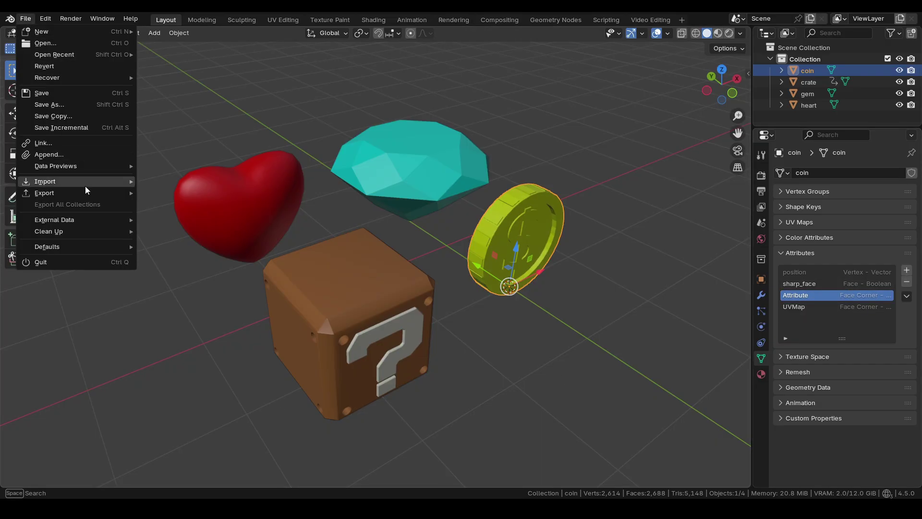
mouse_move(95, 194)
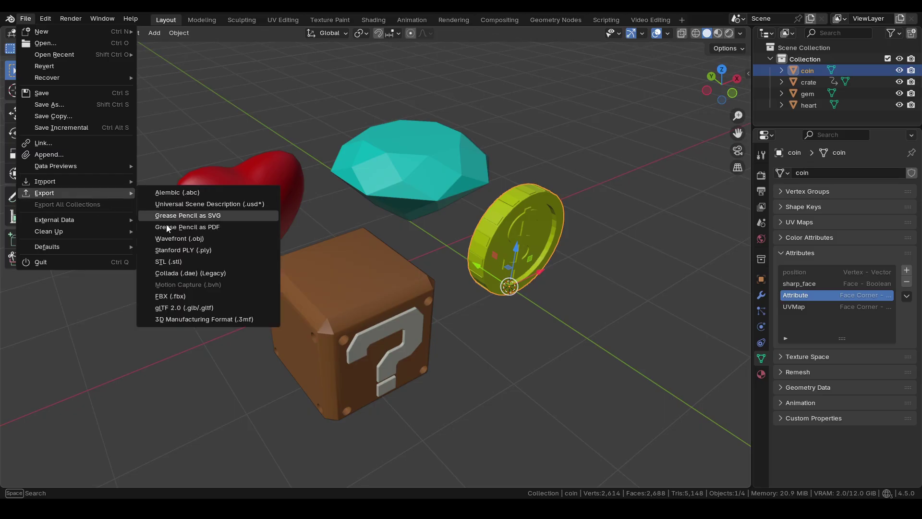
left_click(211, 298)
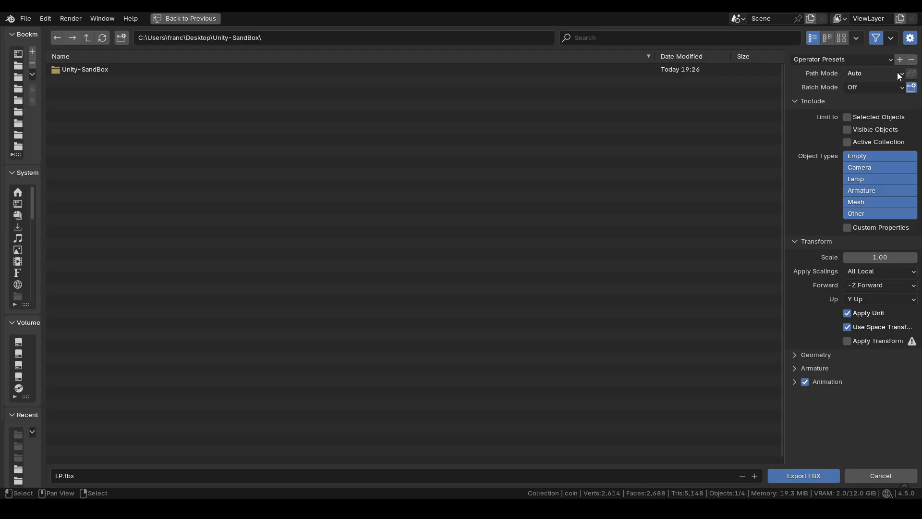
left_click(897, 73)
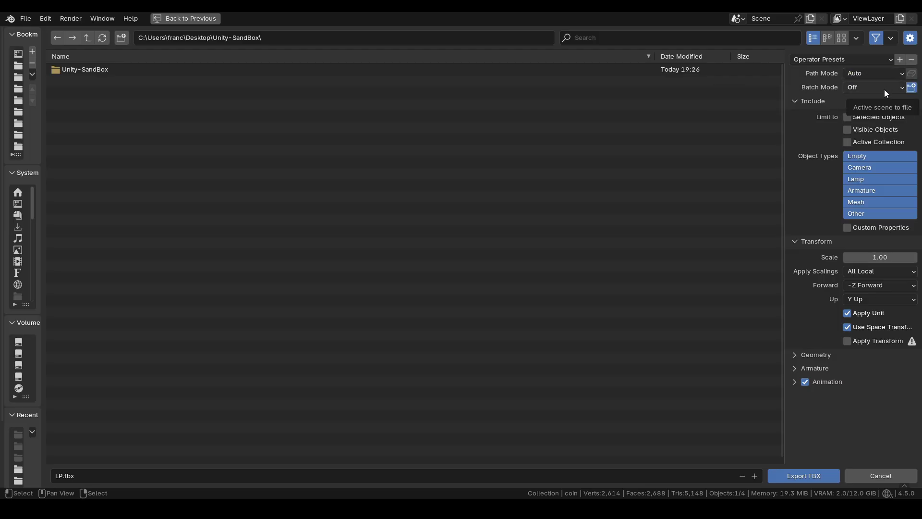
left_click(818, 477)
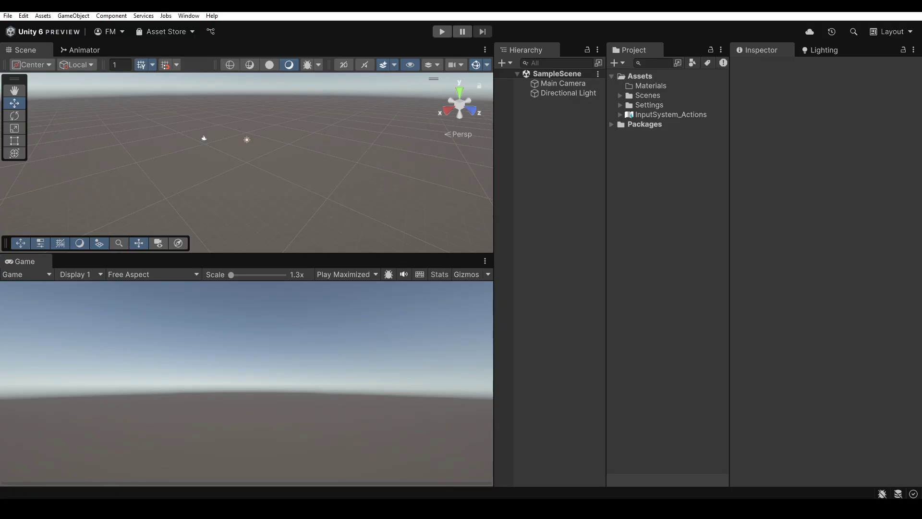
Switch to Unity, import LP.fbx from the Unity-SandBox folder into the project's Assets, and move the file window out of the way
key("alt+Tab")
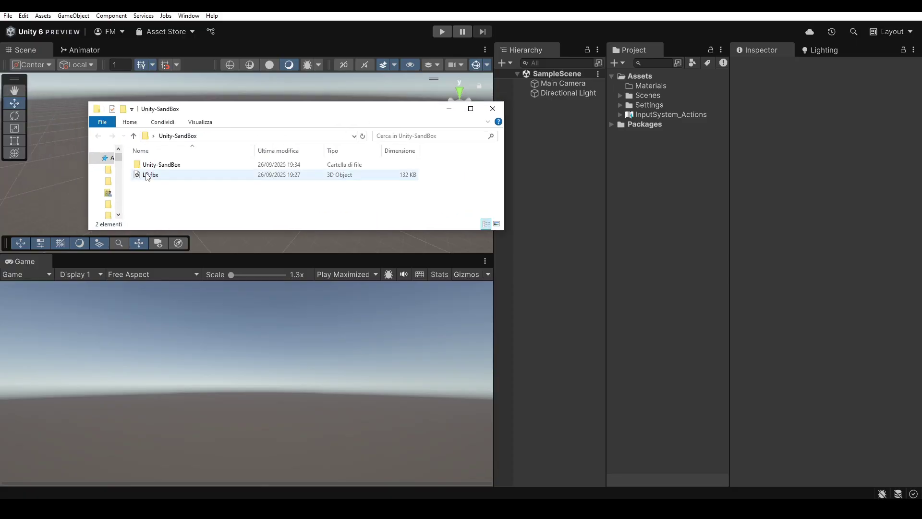
left_click_drag(150, 174, 642, 225)
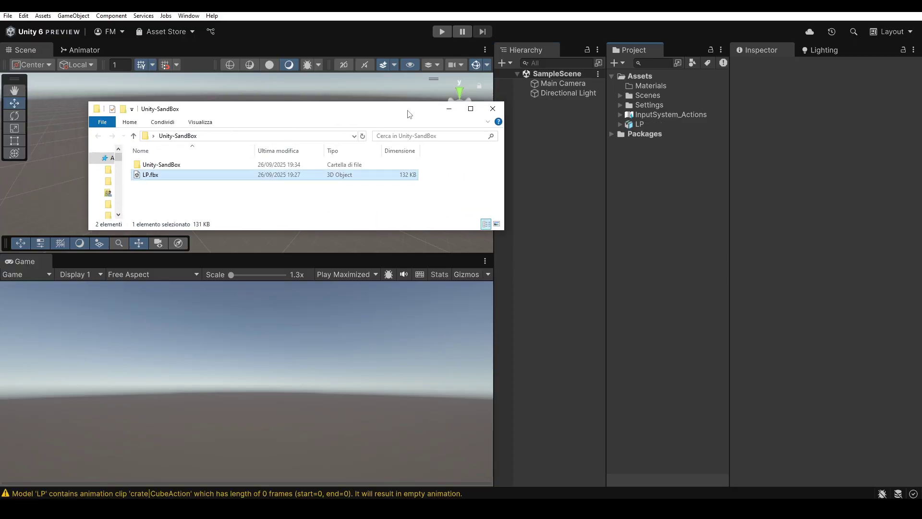
left_click_drag(407, 110, 0, 108)
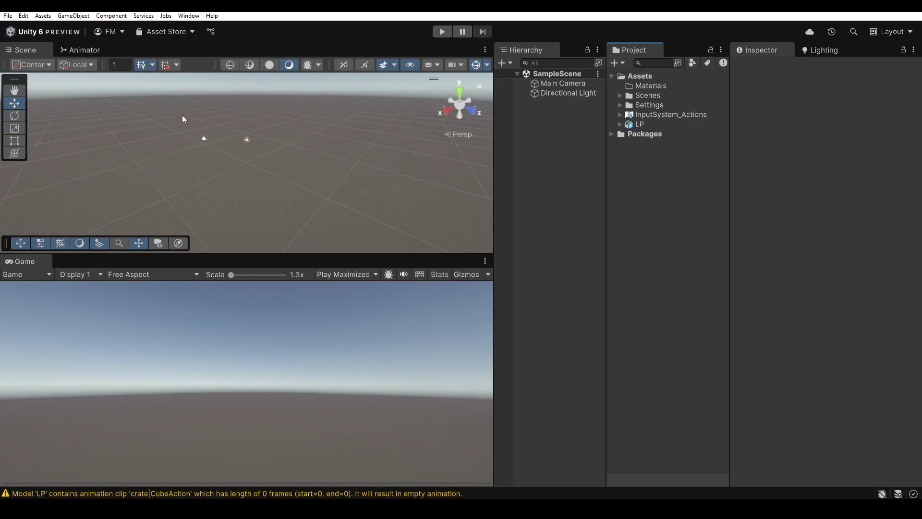
Set the LP model's Material Creation Mode to Standard (Legacy) and apply the import settings
left_click(640, 124)
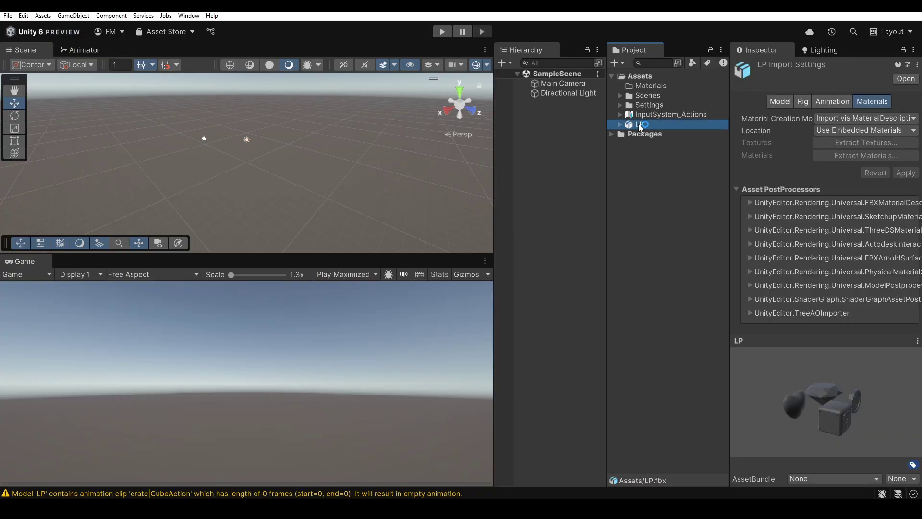
left_click(892, 118)
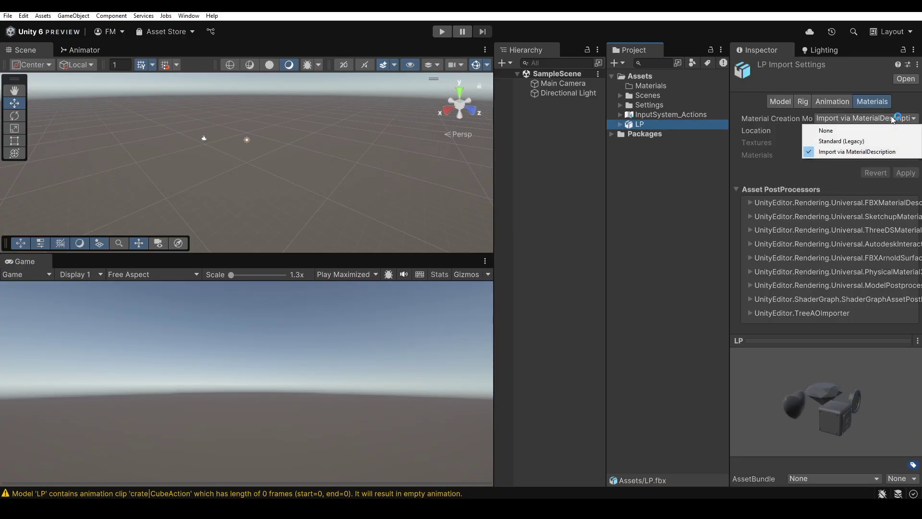
left_click(888, 141)
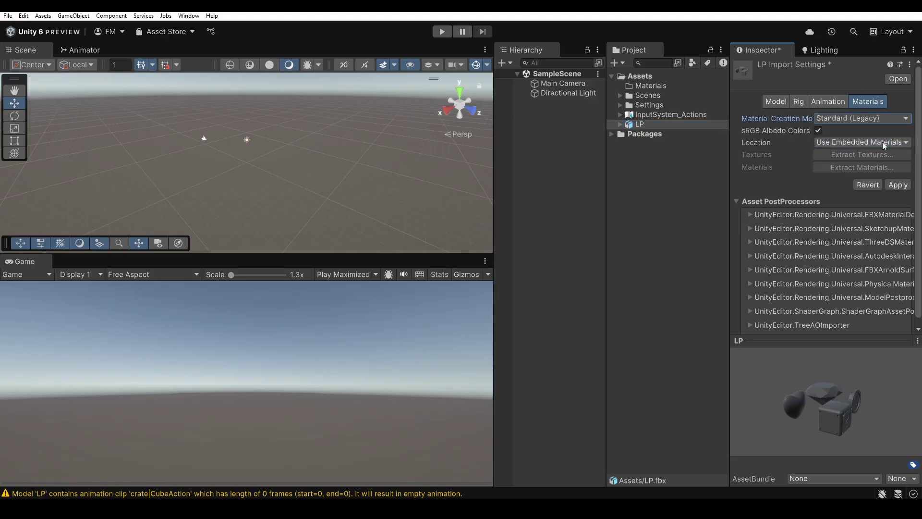
left_click(898, 184)
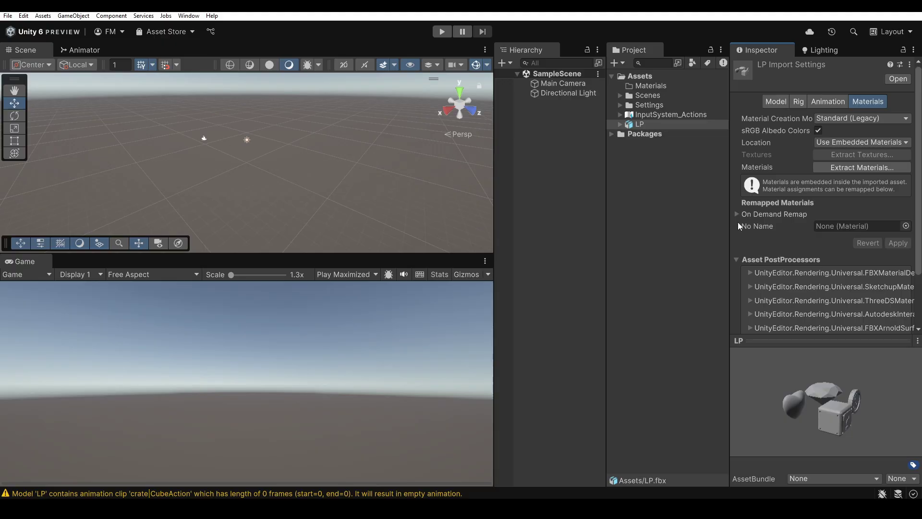
Create a URP Lit Shader Graph named VC-shader-graph in Assets and expand it to reveal its material
left_click(648, 247)
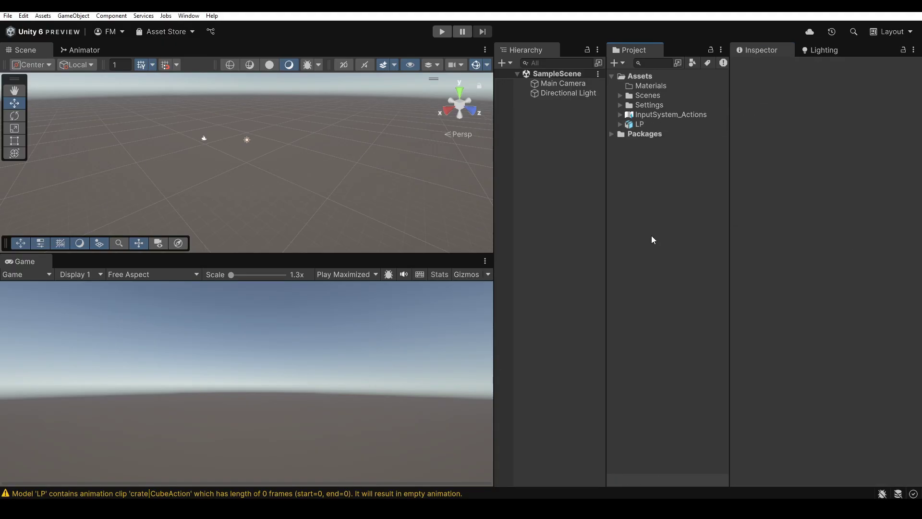
right_click(651, 232)
mouse_move(667, 239)
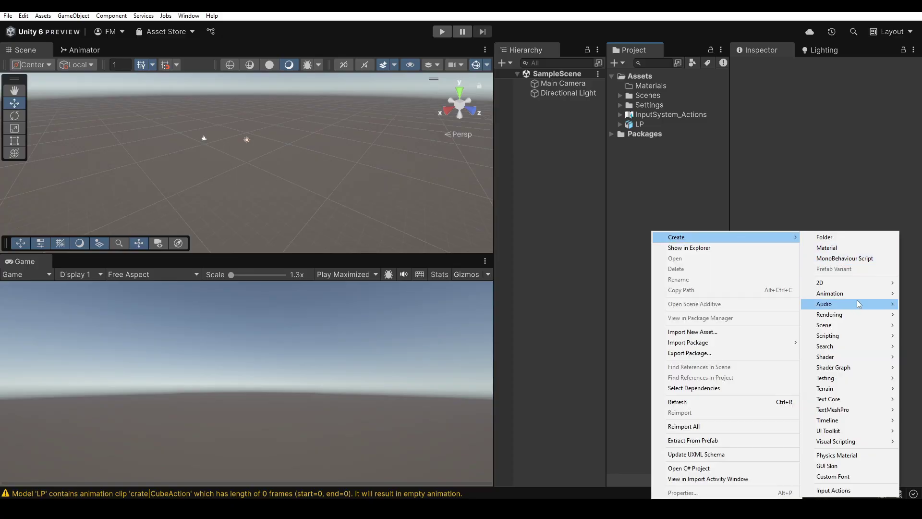
mouse_move(852, 375)
mouse_move(777, 370)
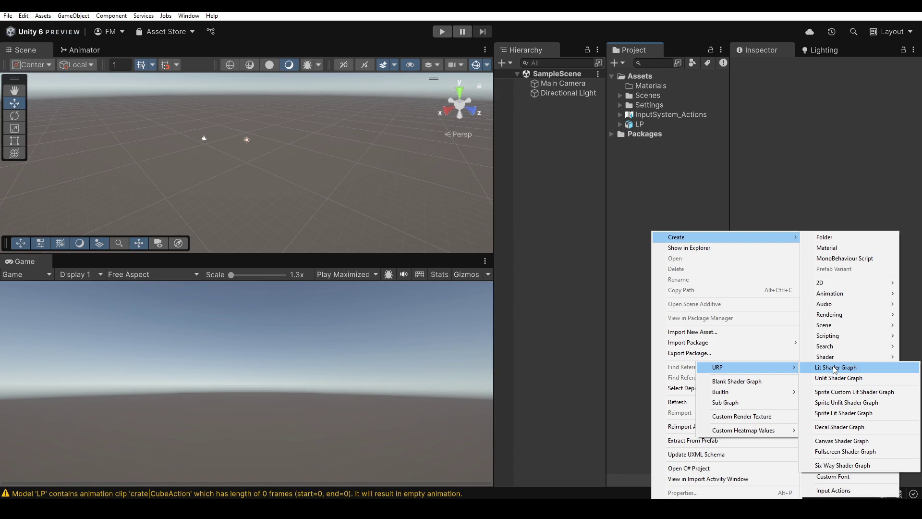
left_click(882, 369)
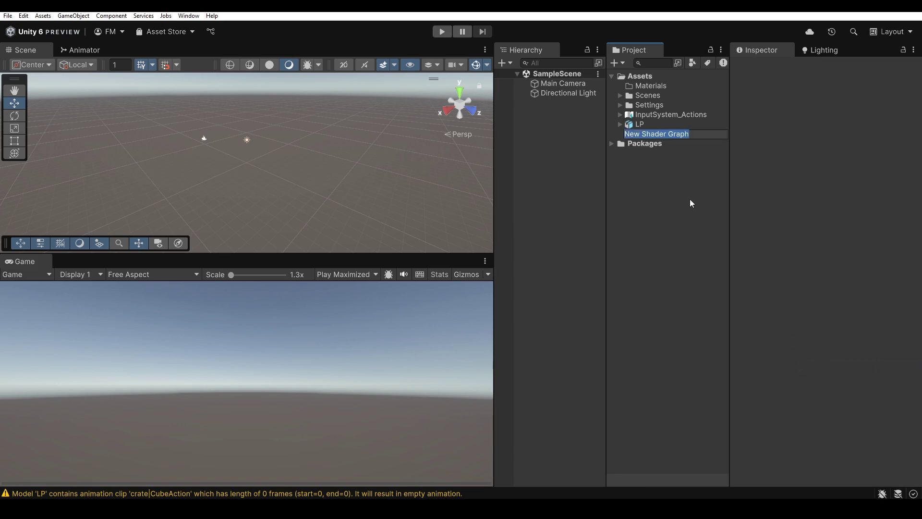
type("VC-shad")
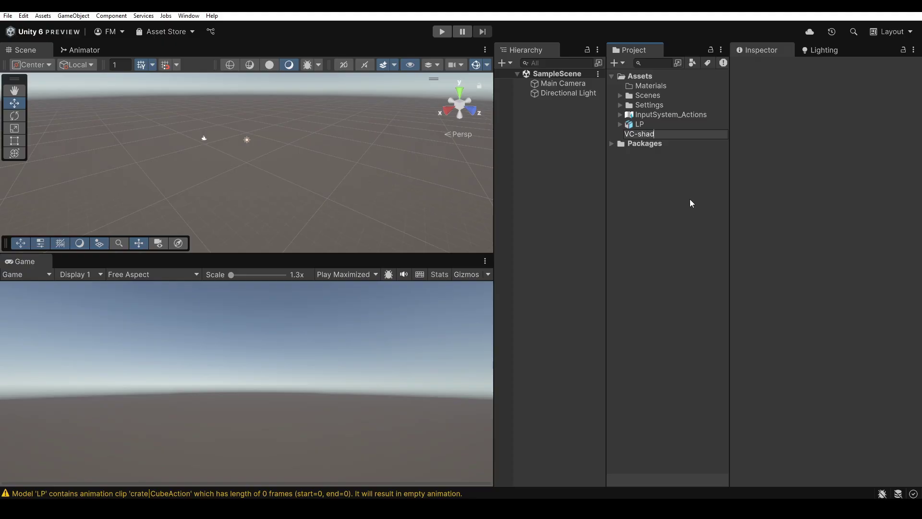
type("er-graph")
key("Return")
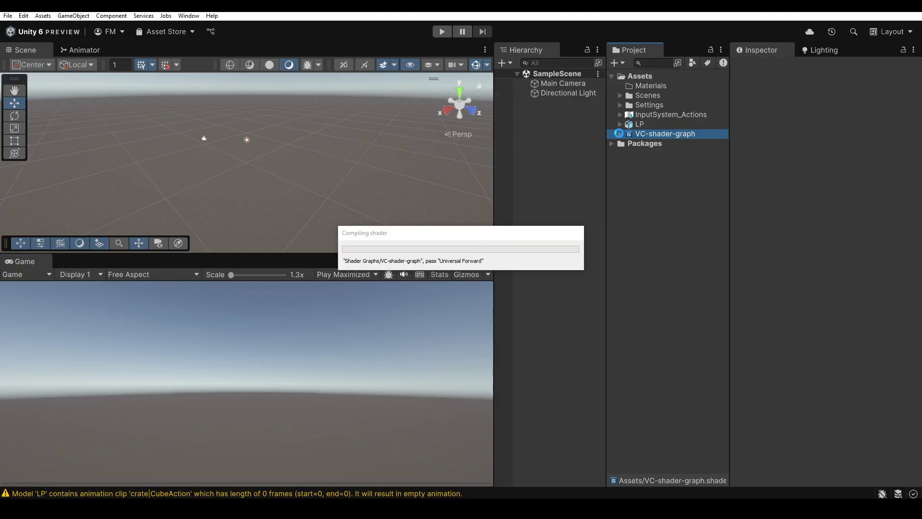
left_click(619, 134)
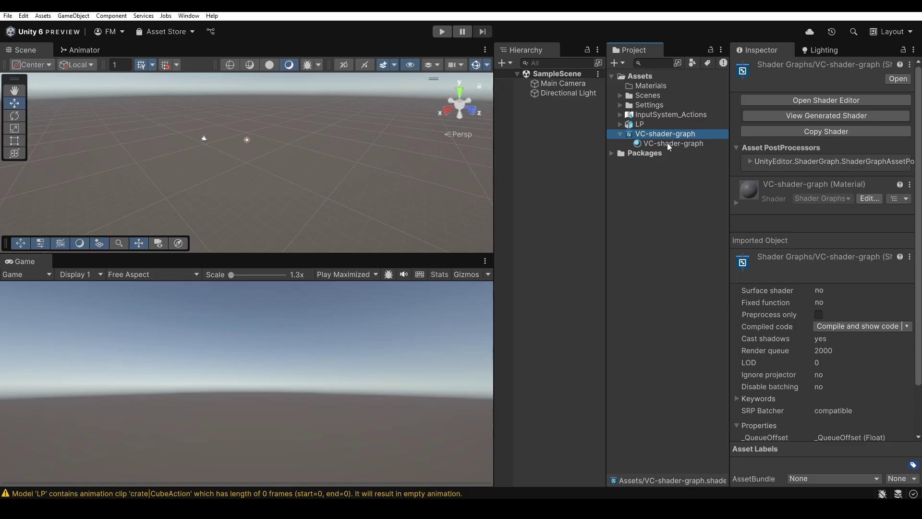
Open VC-shader-graph in the shader editor and shrink the Graph Inspector to uncover the canvas and Main Preview
double_click(684, 133)
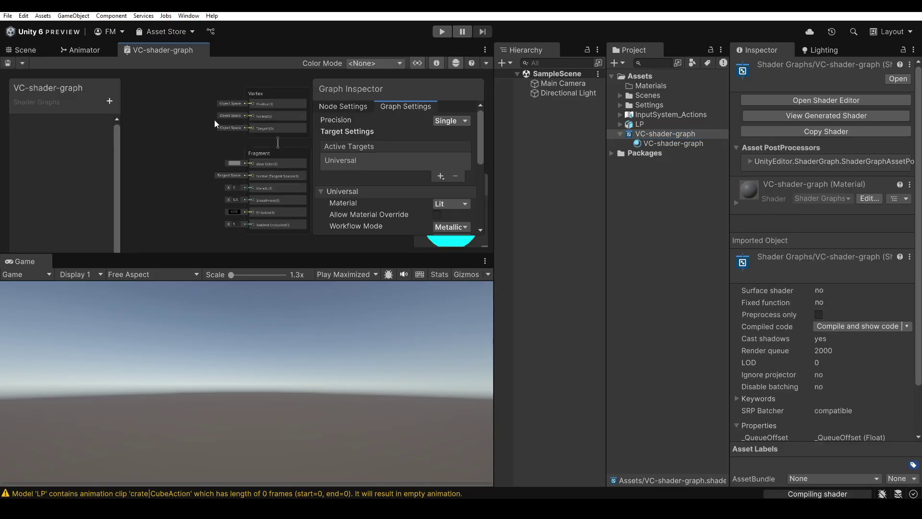
left_click_drag(313, 79, 489, 80)
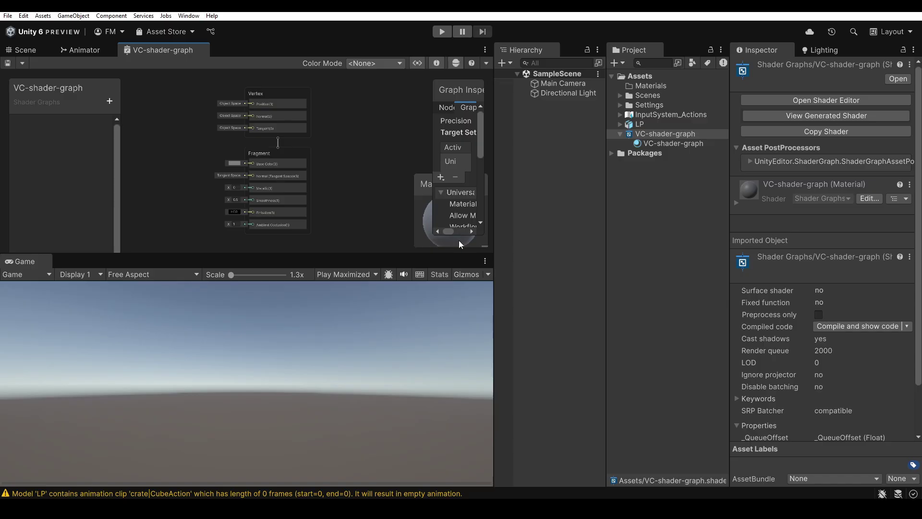
left_click_drag(459, 234, 458, 161)
Search the node library for "vertex" and add a Vertex Color node to the graph
scroll(243, 183, "up", 3)
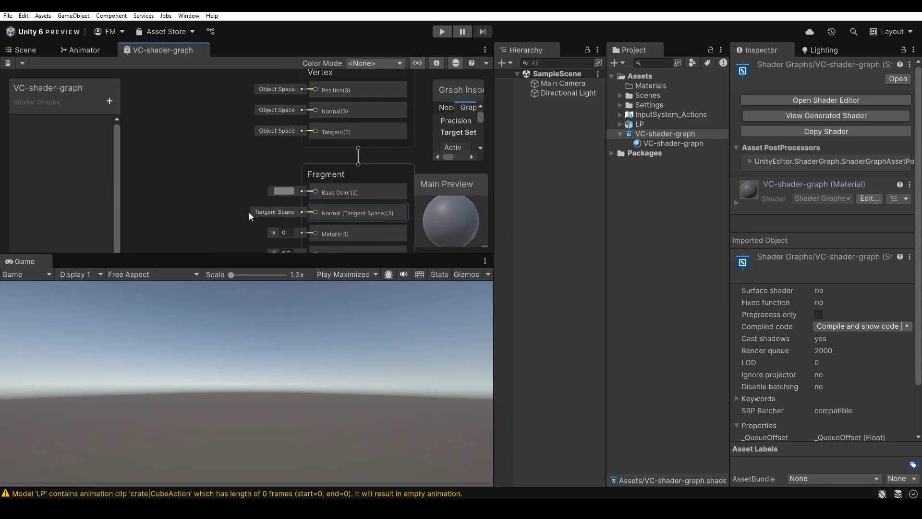
scroll(214, 202, "up", 1)
right_click(191, 169)
left_click(201, 173)
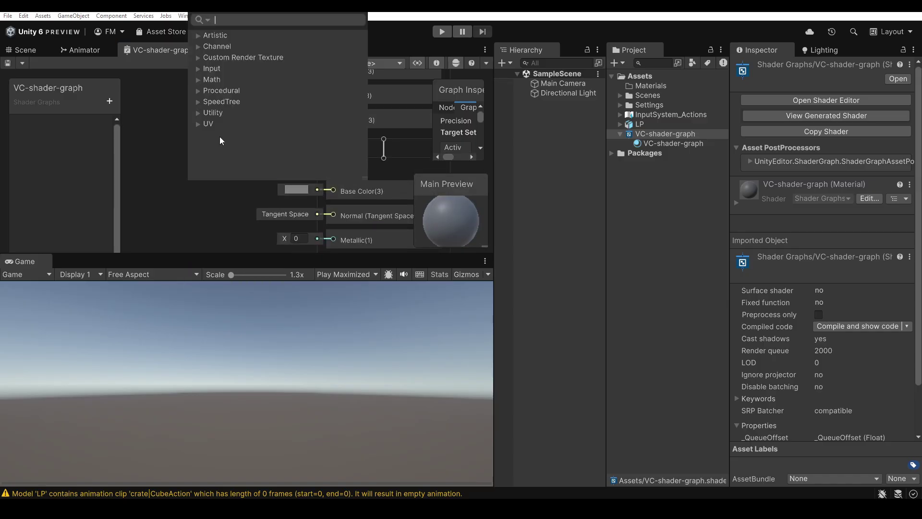
type("vertex")
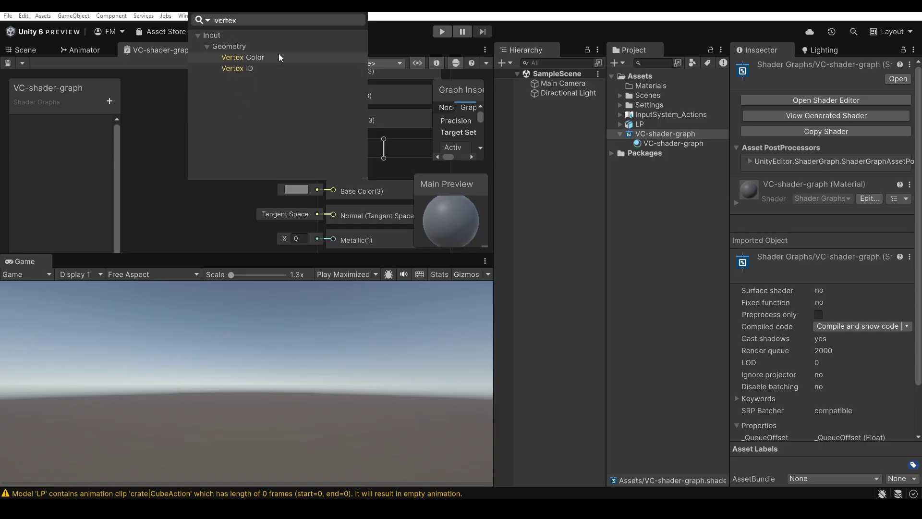
left_click(278, 53)
Position the Vertex Color node beside the Fragment block and connect its Out(4) output to Base Color(3)
left_click_drag(244, 187, 180, 113)
scroll(188, 126, "down", 3)
middle_click_drag(241, 163, 296, 143)
scroll(304, 150, "up", 2)
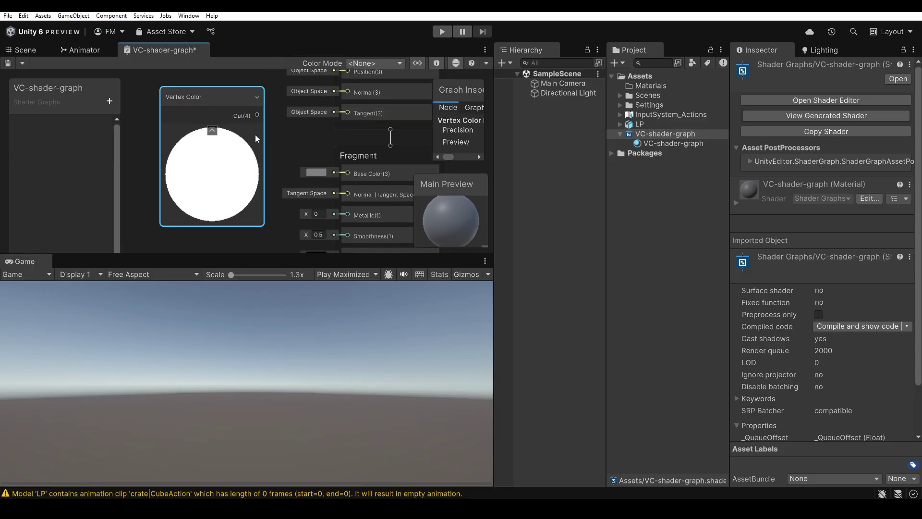
left_click_drag(233, 97, 194, 181)
middle_click_drag(257, 196, 261, 147)
left_click_drag(222, 153, 352, 183)
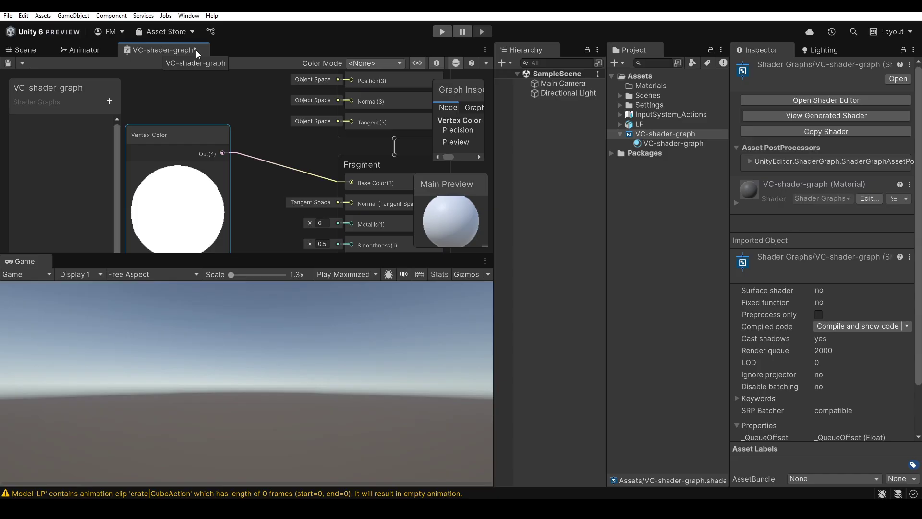
Save VC-shader-graph and return to the Scene view
scroll(170, 106, "down", 4)
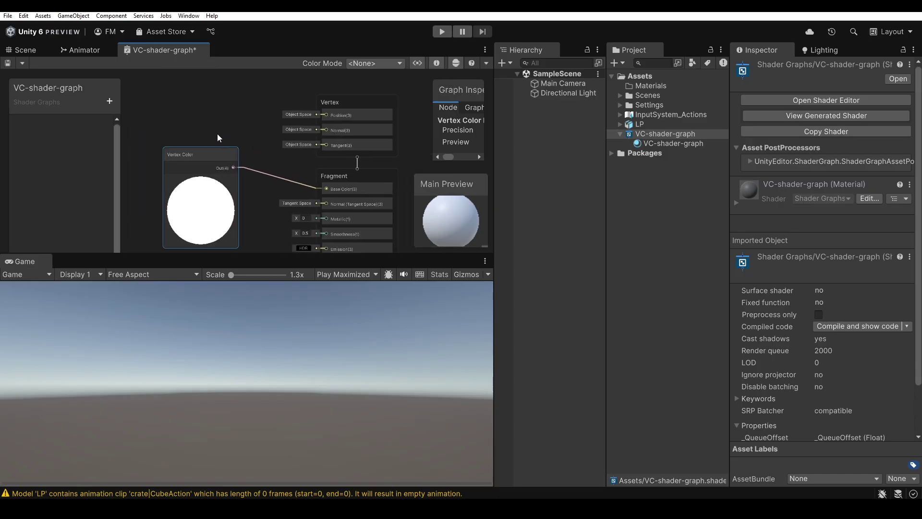
middle_click_drag(218, 138, 219, 127)
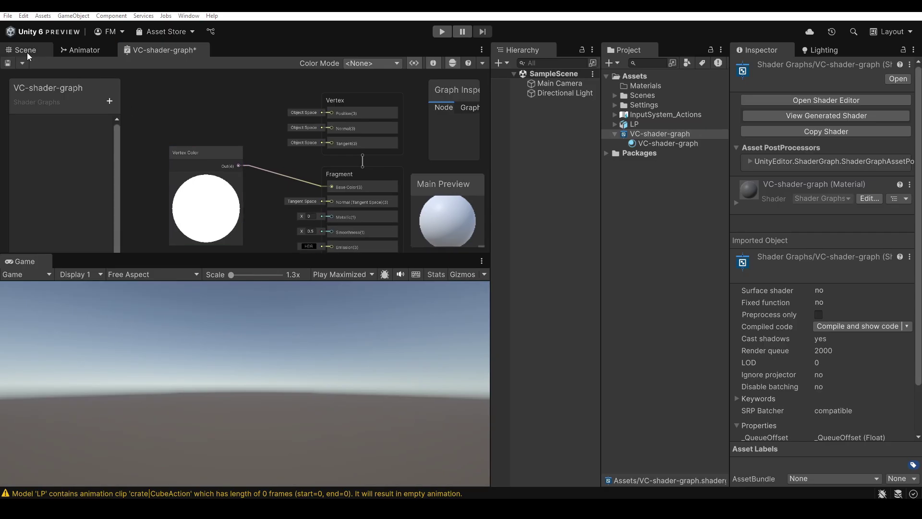
left_click(8, 63)
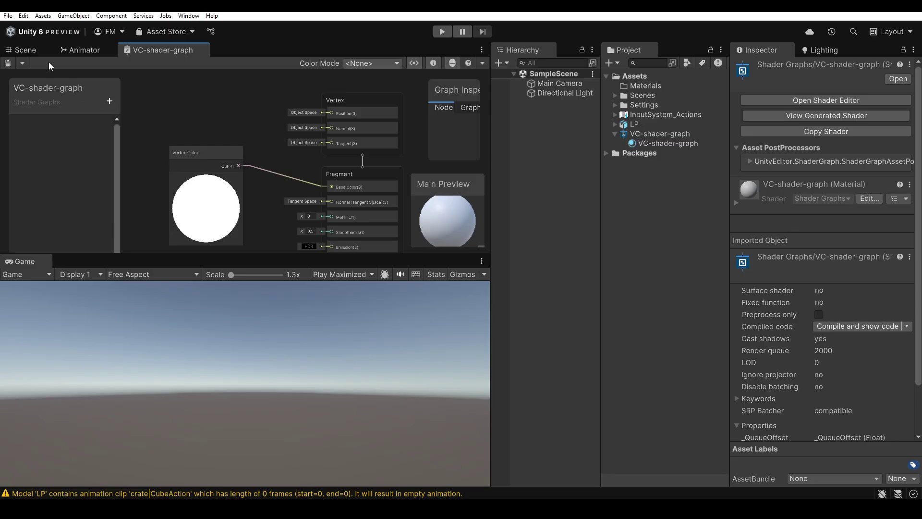
left_click(25, 50)
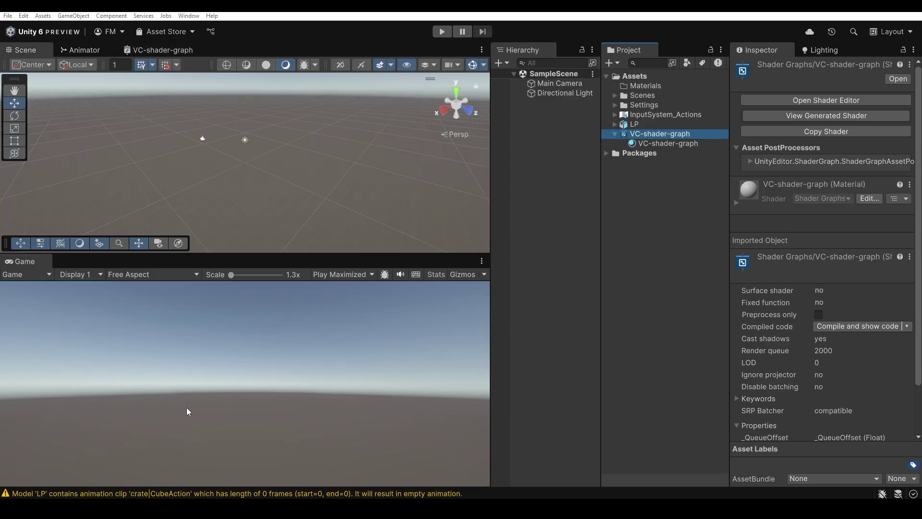
Remap the LP model's No Name material to the VC-shader-graph material, apply the import settings and rotate the model preview
left_click(636, 124)
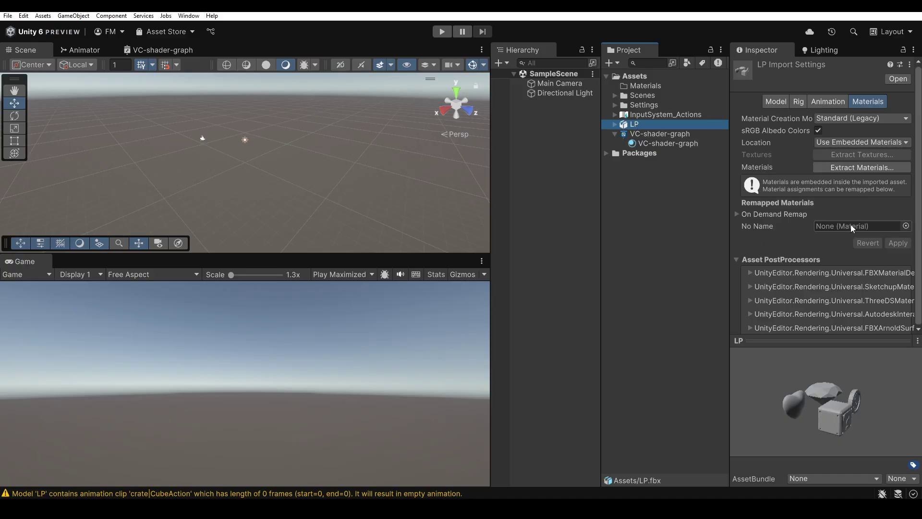
left_click_drag(680, 144, 843, 225)
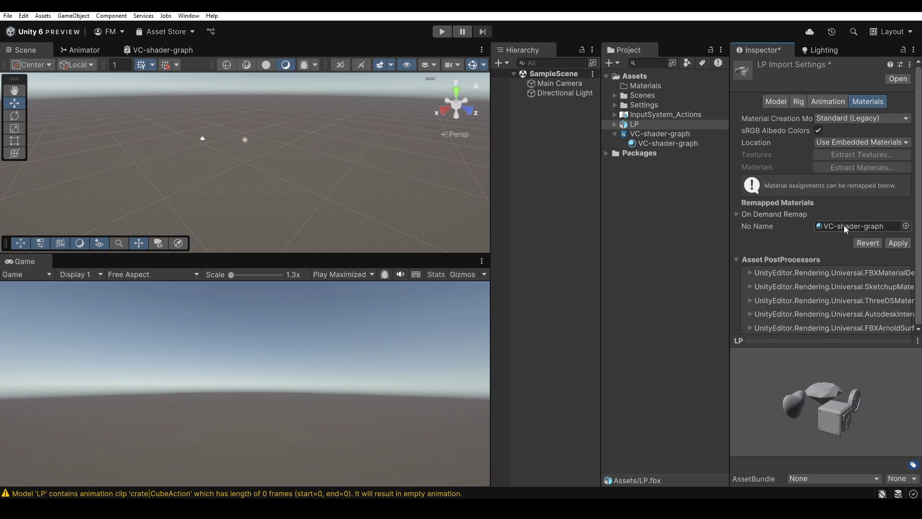
left_click(896, 243)
left_click_drag(845, 418, 836, 422)
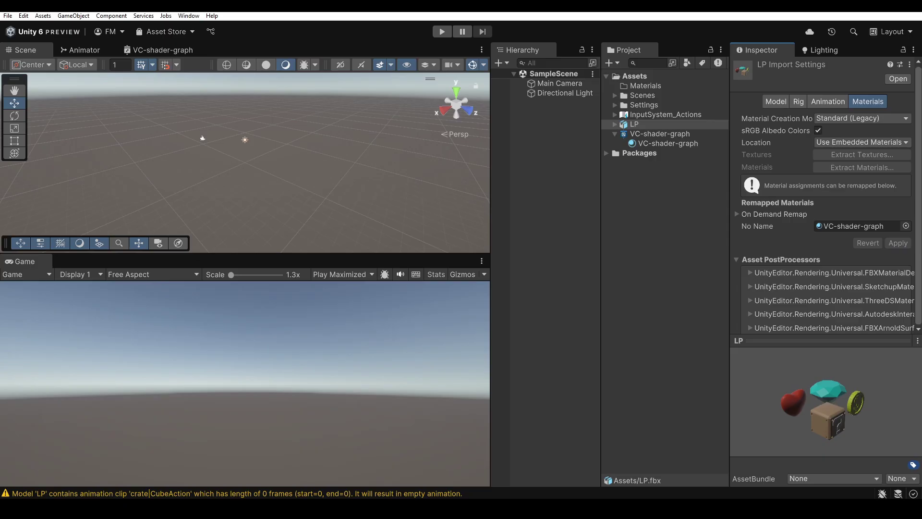
Place the LP model in the scene and frame it in the Scene view
left_click_drag(634, 123, 249, 141)
key("f")
left_click_drag(282, 182, 347, 196)
scroll(346, 198, "down", 4)
Move the Main Camera back to about Z -13.75 and shift it sideways in top view to line up with the models
left_click(50, 184)
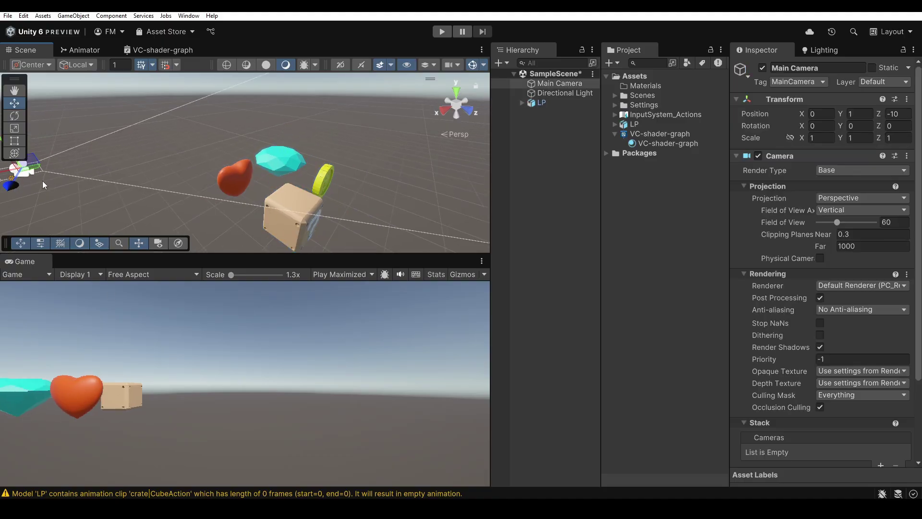
left_click_drag(50, 200, 55, 156)
left_click(447, 114)
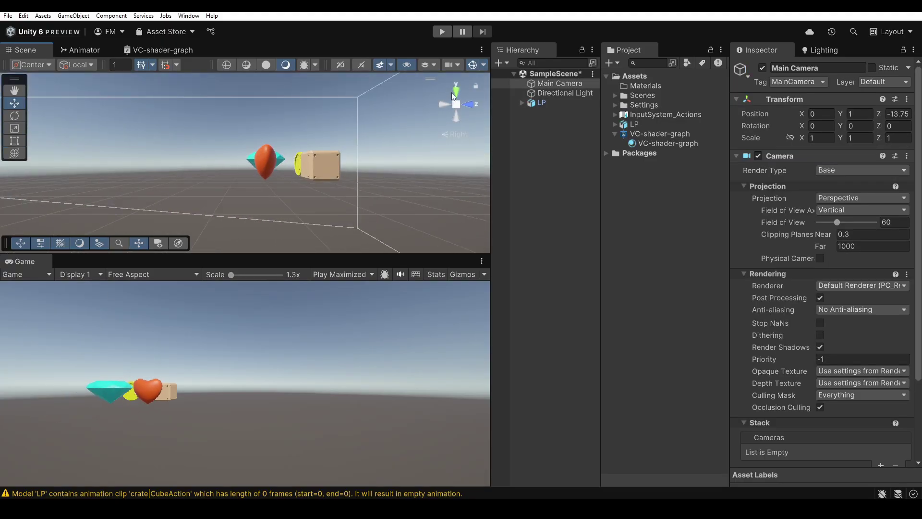
left_click(454, 89)
scroll(363, 167, "down", 5)
left_click_drag(353, 243, 291, 243)
Raise the Main Camera to about Y 2.42, move it in to about Z -8.35 and tilt it down about 22° toward the models
left_click(440, 106)
left_click_drag(327, 117, 252, 113)
left_click(15, 115)
left_click(14, 103)
left_click_drag(288, 145, 234, 166)
left_click(253, 102)
left_click(275, 151)
left_click_drag(257, 109, 254, 102)
Select the crate inside LP and rotate it to about Z -143.8° so its question-mark side faces the camera
left_click(215, 168)
left_click(216, 169)
left_click(14, 115)
left_click_drag(390, 32, 347, 183)
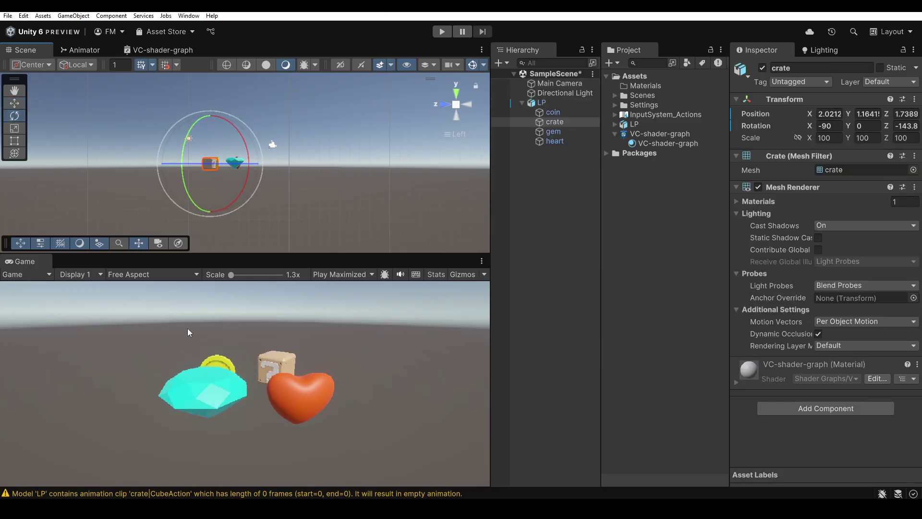
Shift the whole LP group slightly and move the gem away from the other models to about X -1.17, Z -0.727
middle_click_drag(290, 145, 277, 168)
left_click_drag(277, 168, 222, 204, "alt")
scroll(222, 203, "up", 6)
left_click_drag(418, 123, 283, 201, "alt")
left_click(373, 168)
scroll(283, 200, "up", 6)
left_click(214, 210)
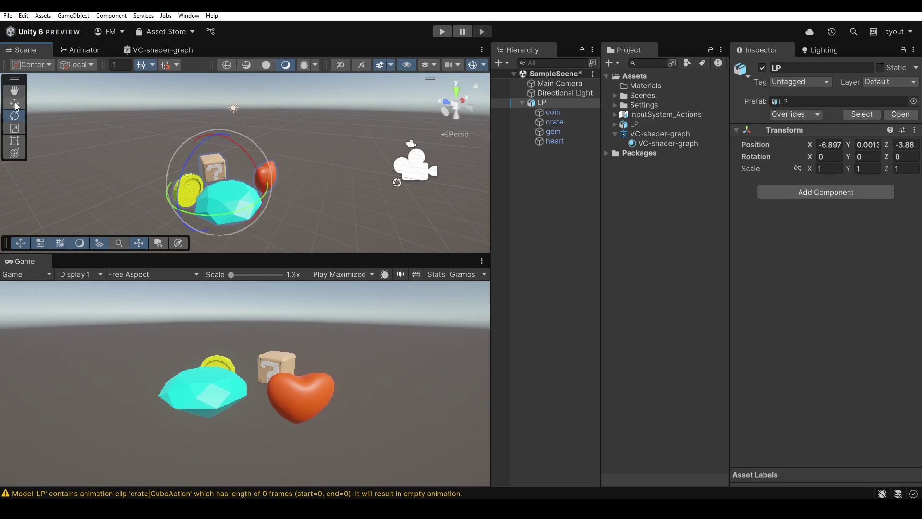
left_click(15, 103)
left_click(236, 200)
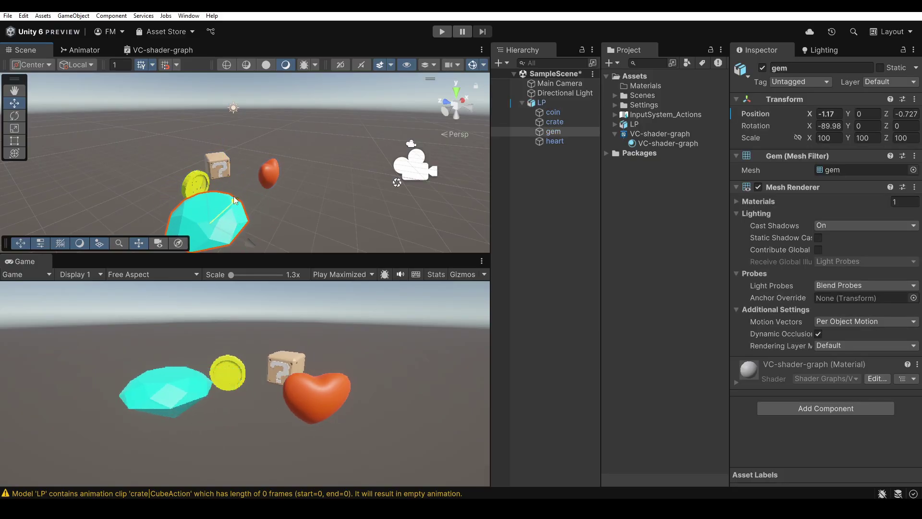
Select the coin and rotate it about its vertical axis to about Z -34.2°
left_click(197, 174)
left_click(196, 174)
left_click(15, 117)
left_click_drag(203, 214, 277, 203)
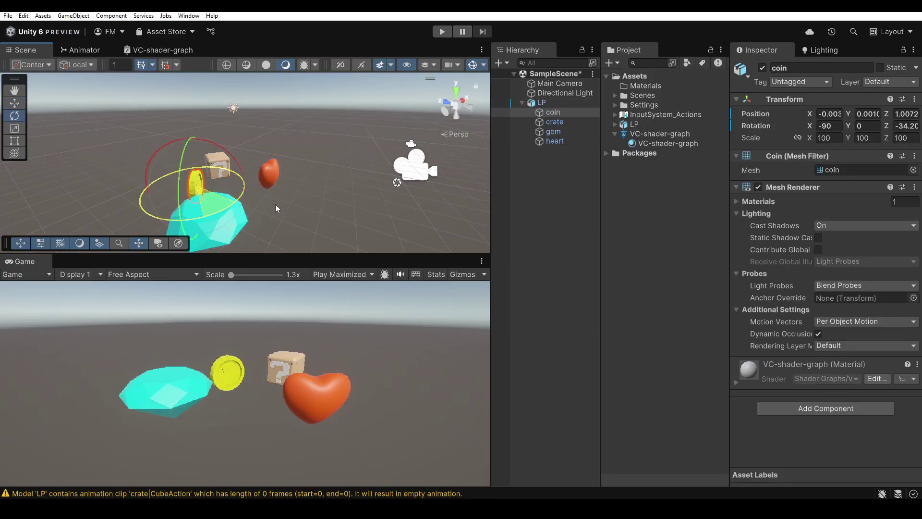
Move the Main Camera forward along its viewing direction to about Y 1.95, Z -7.19, closer to the models
left_click(418, 162)
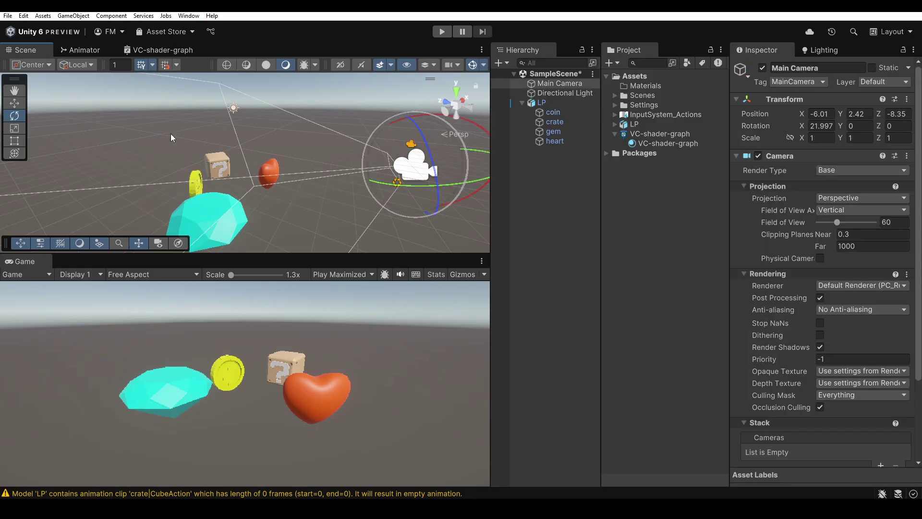
key("w")
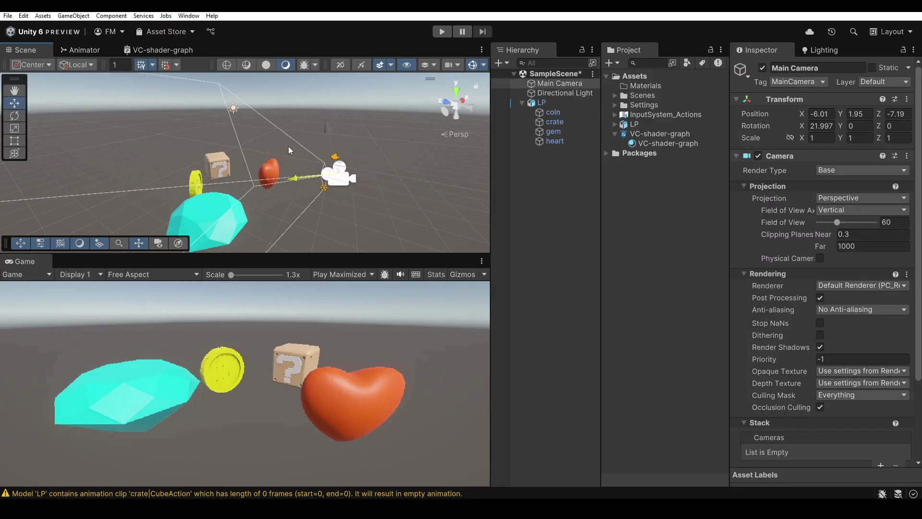